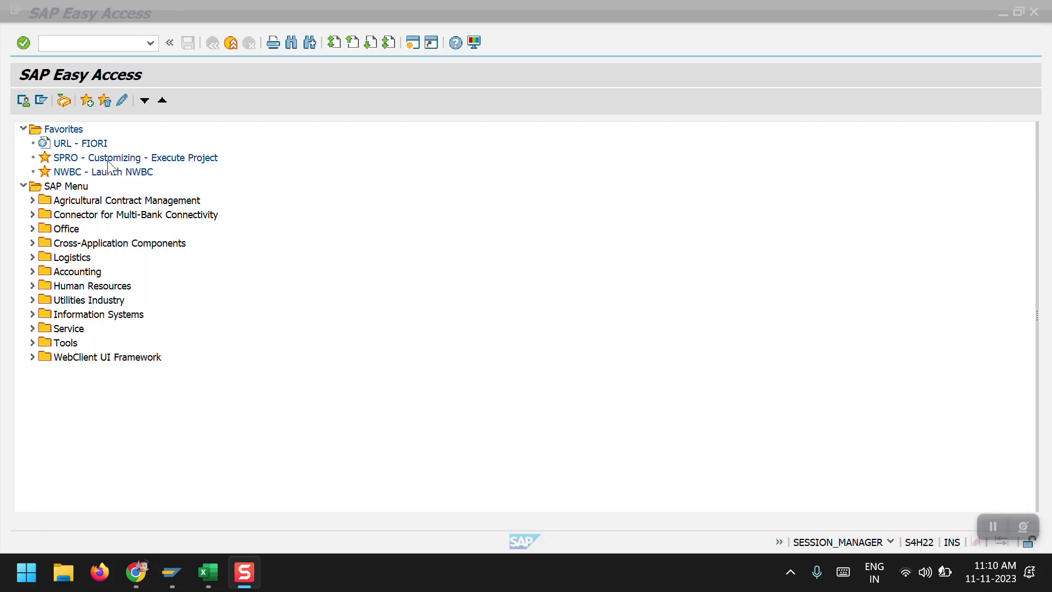
Step: Start transaction AS01 to create a new asset
left_click(79, 43)
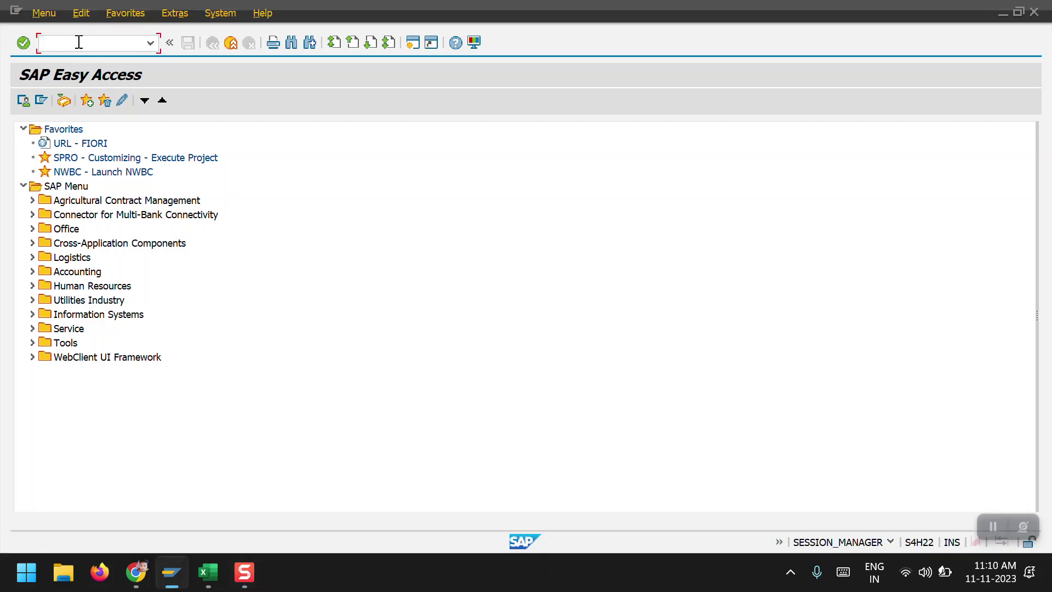
type("AS01")
key("Return")
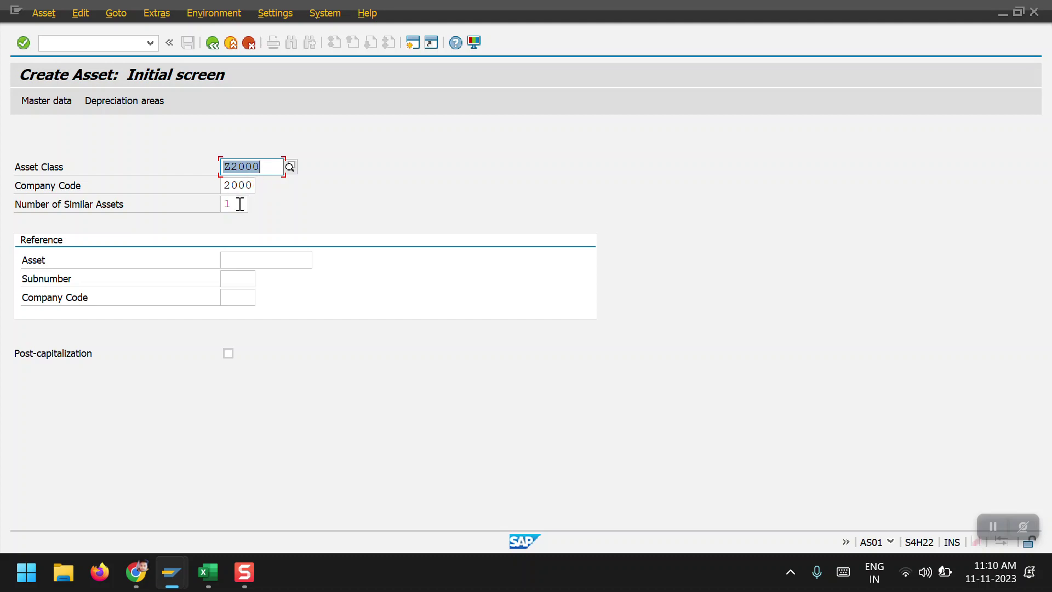
Step: Choose asset class Z2001 Buildings via a *Z* search and continue to master data
left_click(240, 204)
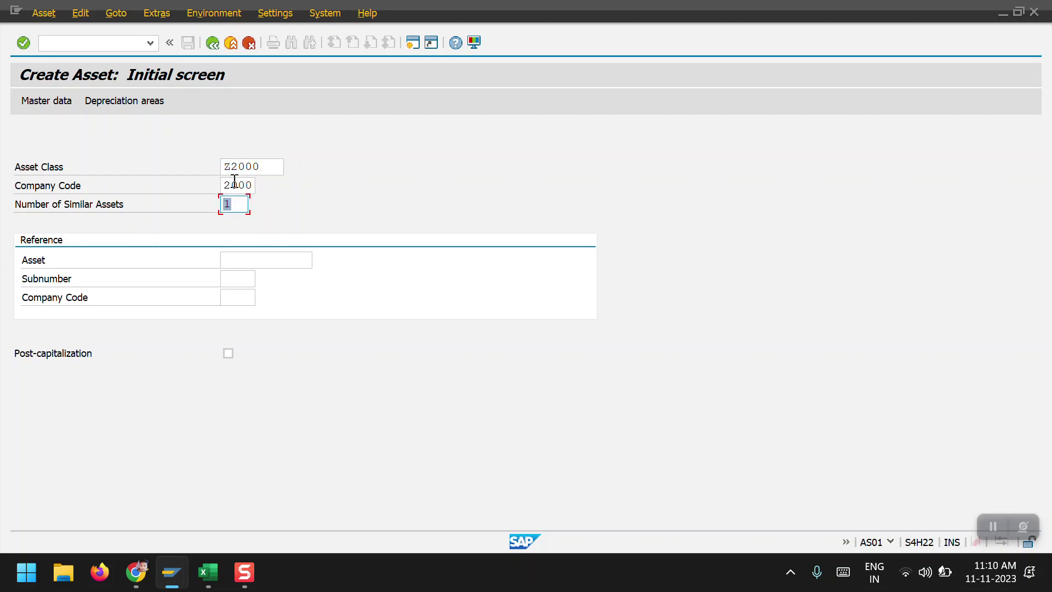
left_click(261, 167)
left_click(289, 167)
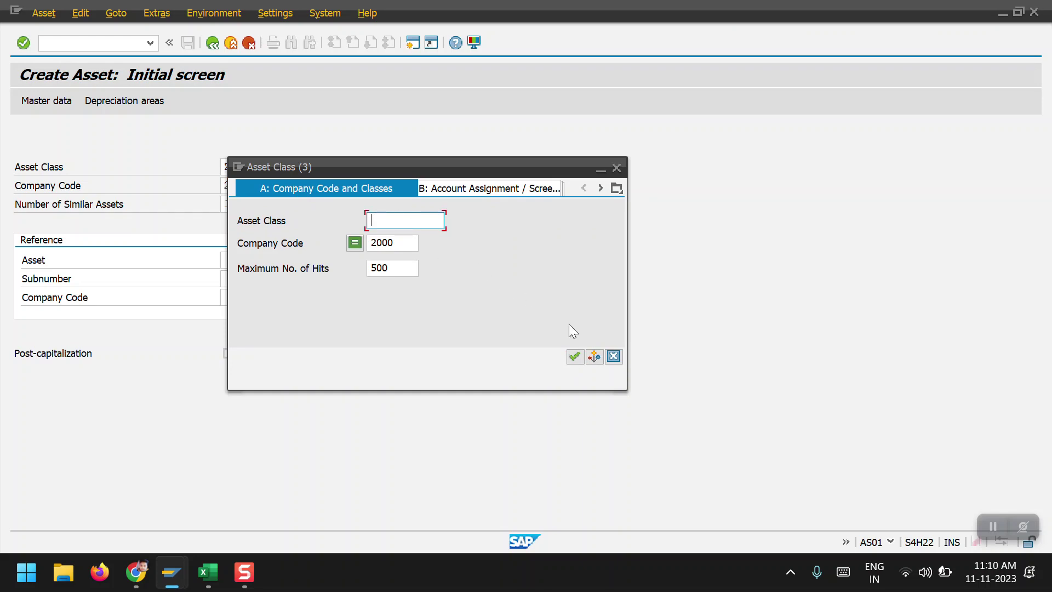
type("*Z*")
key("Return")
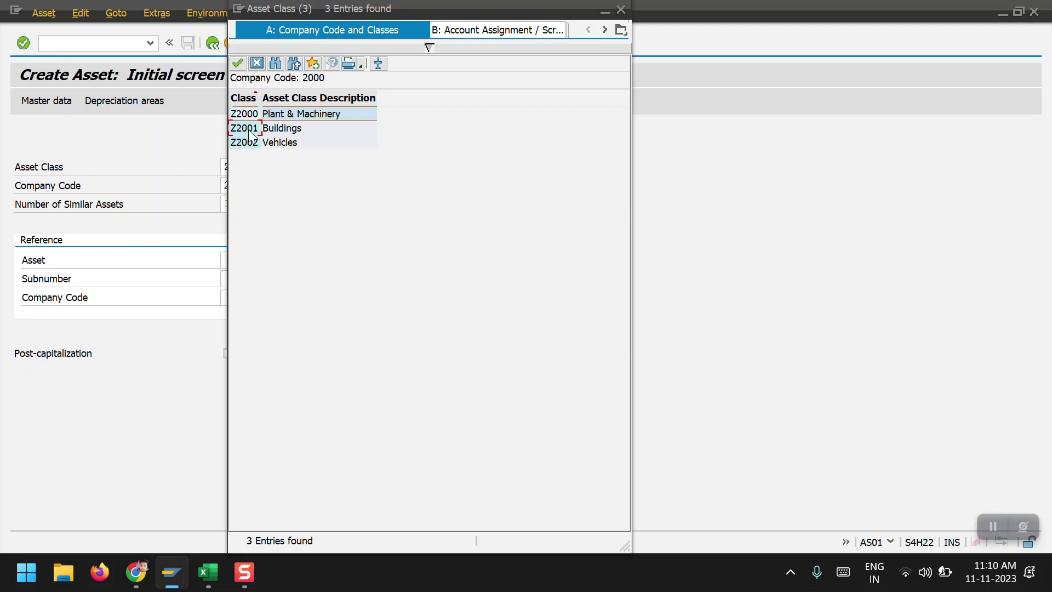
left_click(249, 131)
double_click(253, 133)
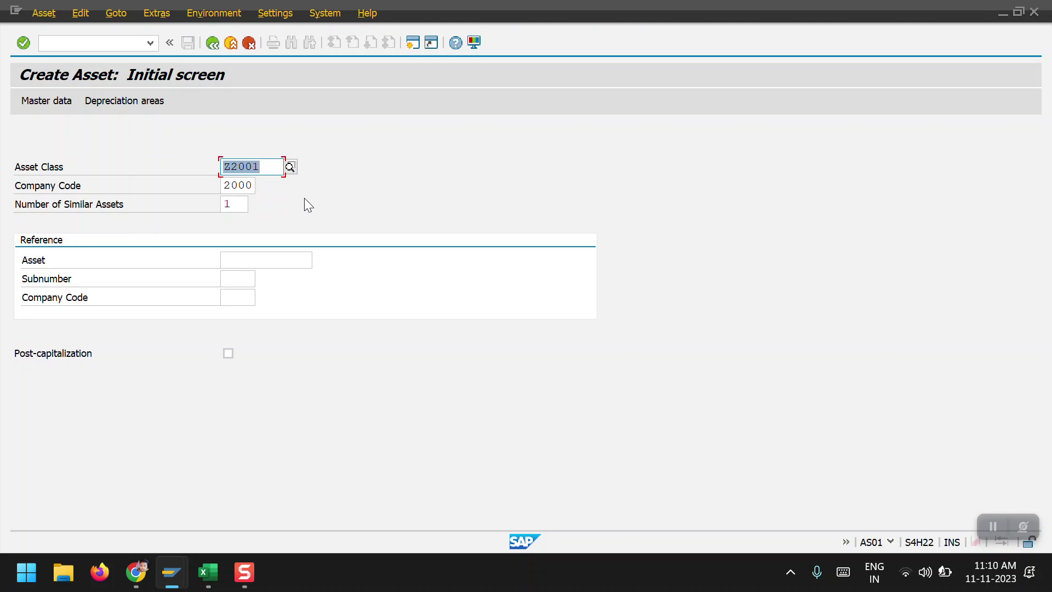
key("Return")
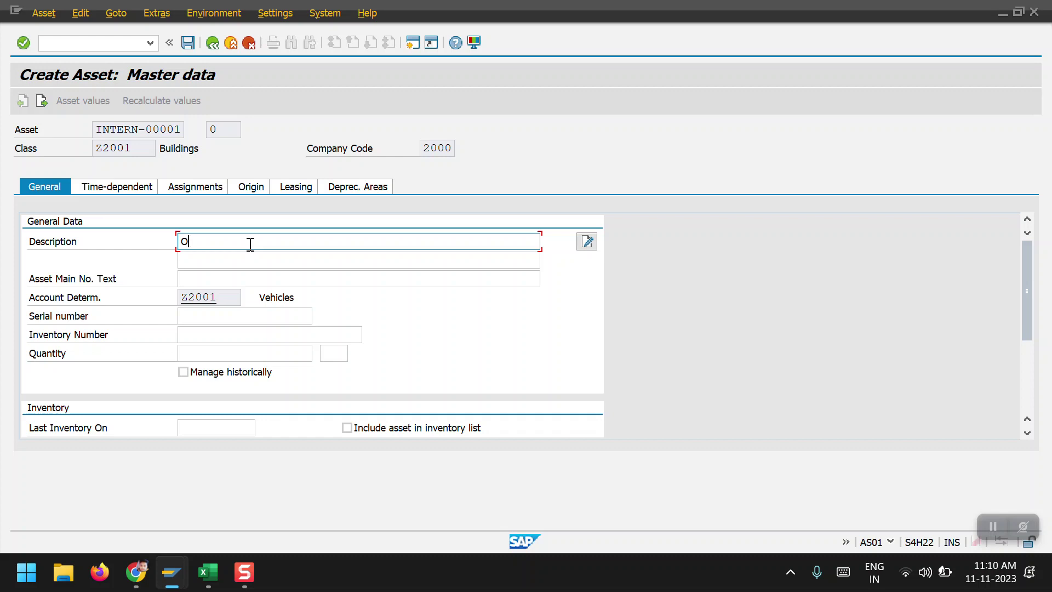
Step: Enter description 'Office Buildings' and copy the same text into Asset Main No. Text
type("ffice Buildings")
key("ctrl+a")
key("ctrl+c")
left_click(239, 279)
key("ctrl+v")
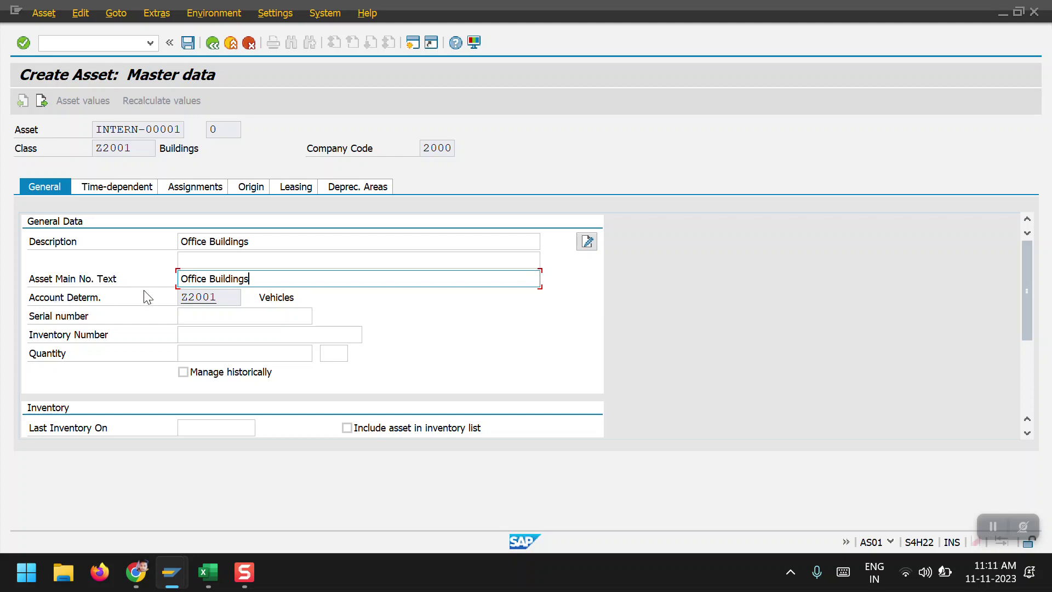
left_click_drag(227, 298, 155, 294)
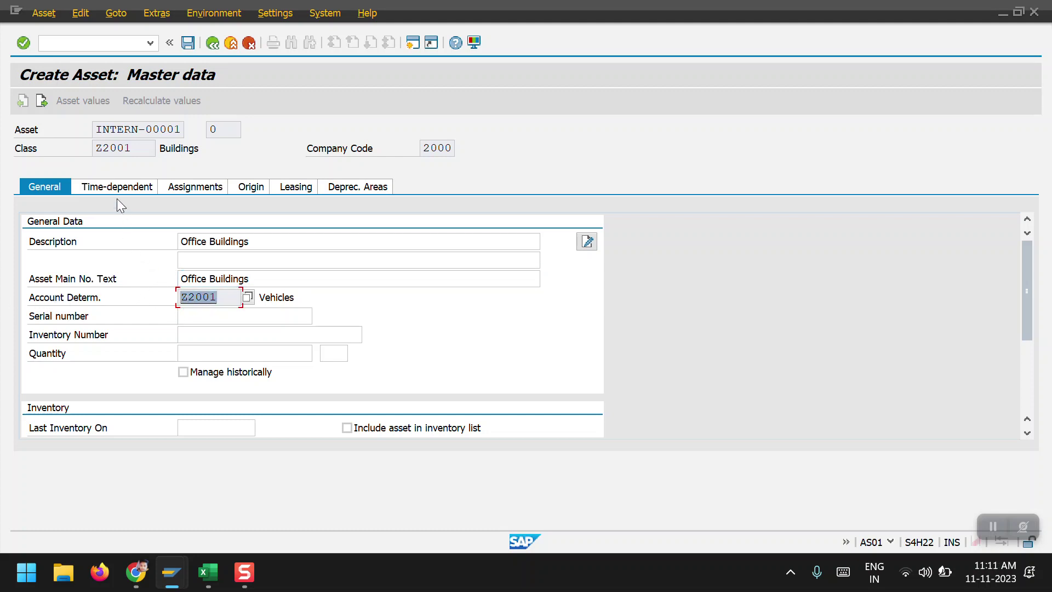
Step: On the Time-dependent tab, pick cost center 2000 ADMIN 01 from the search list
left_click(193, 187)
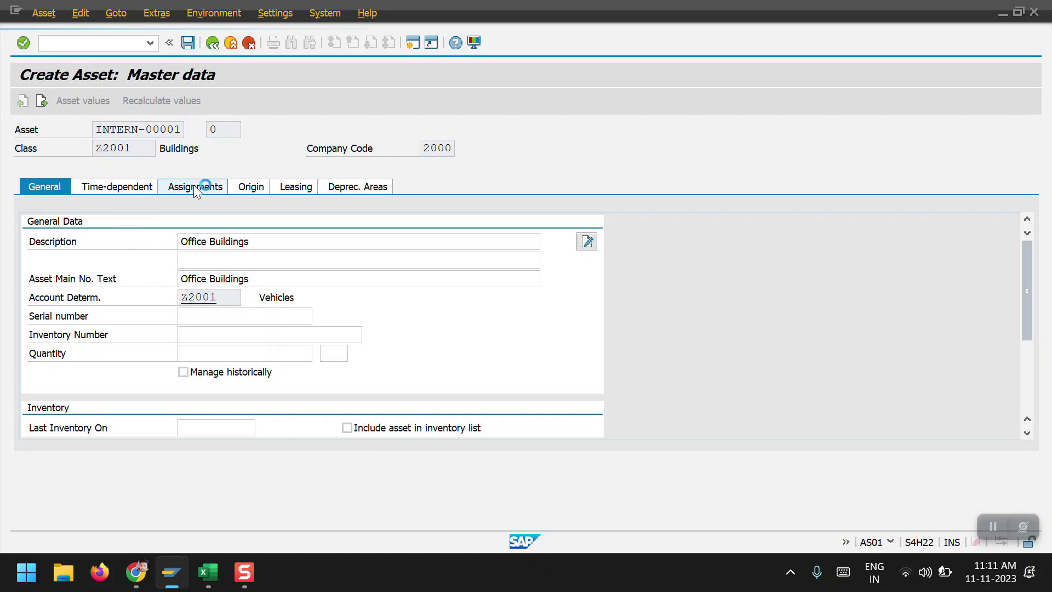
left_click(133, 189)
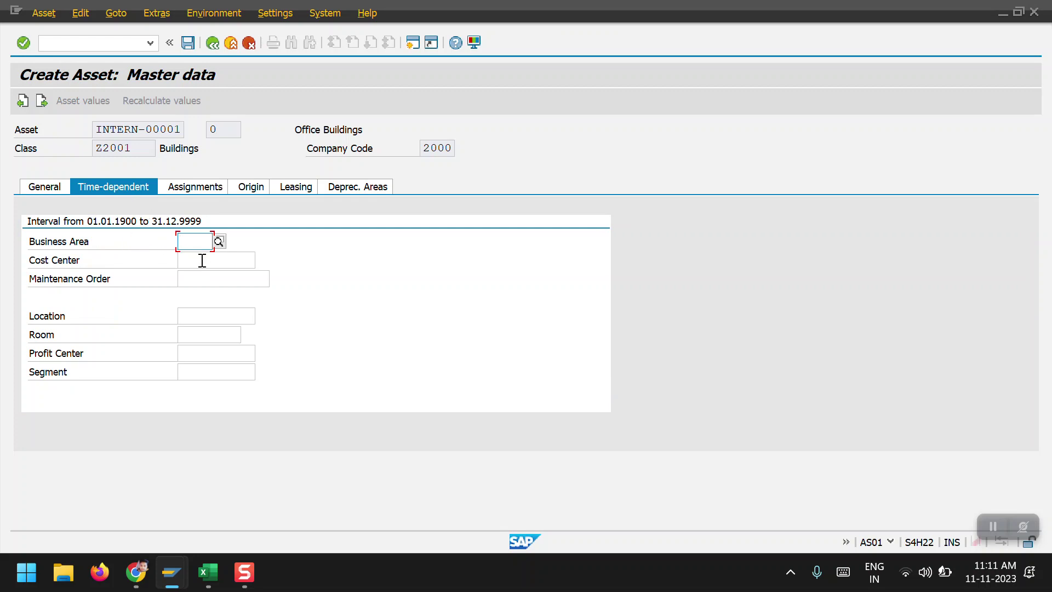
left_click(202, 261)
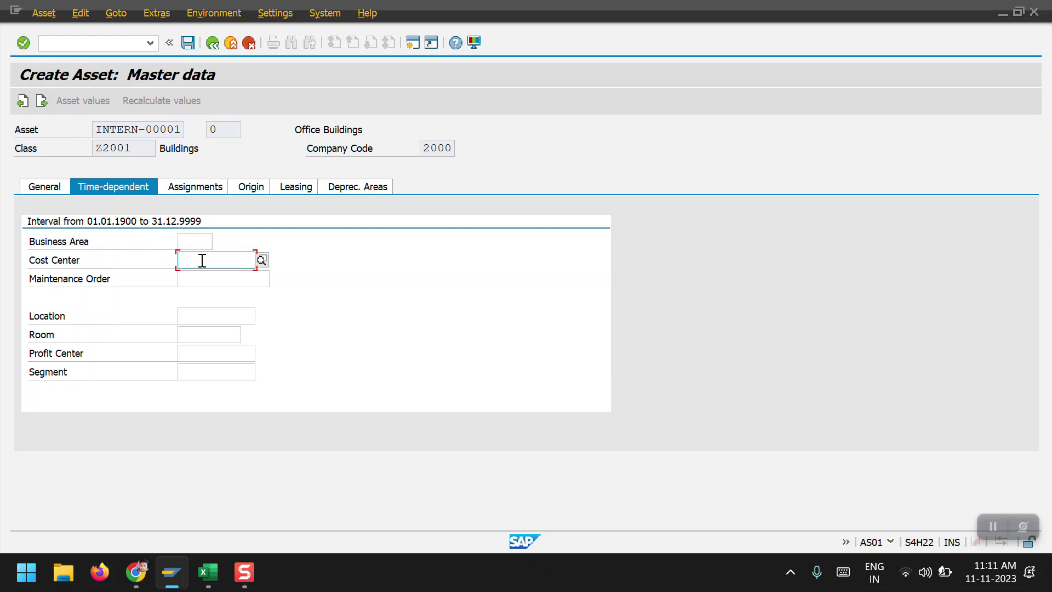
left_click(261, 260)
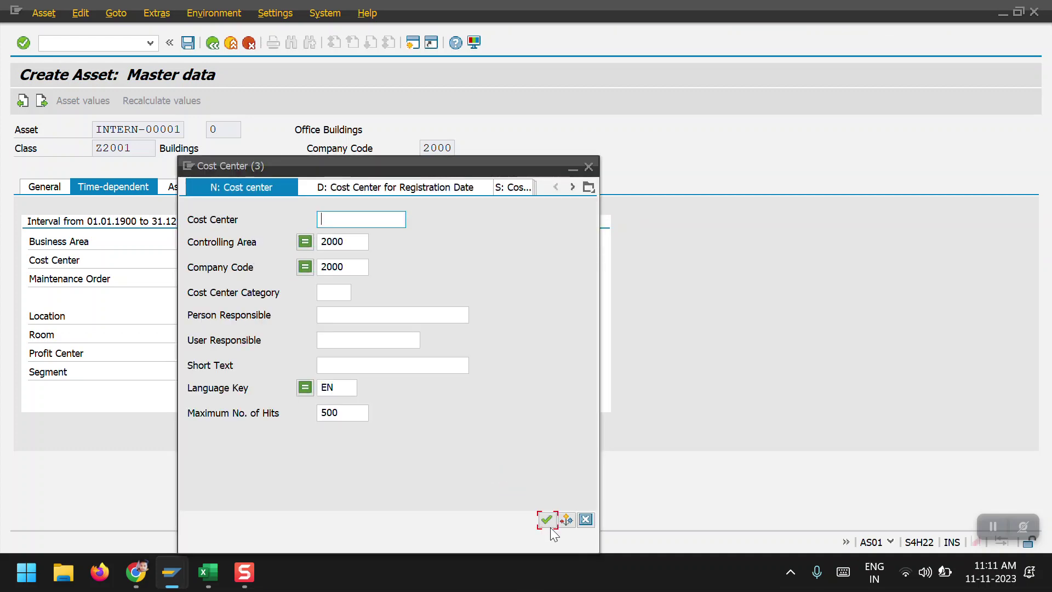
left_click(546, 520)
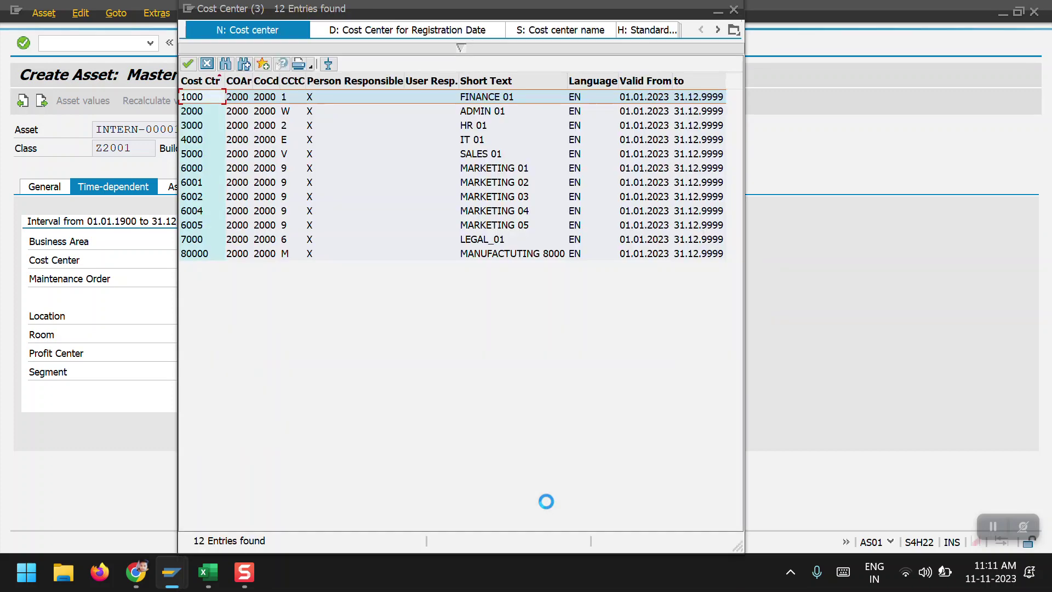
double_click(478, 114)
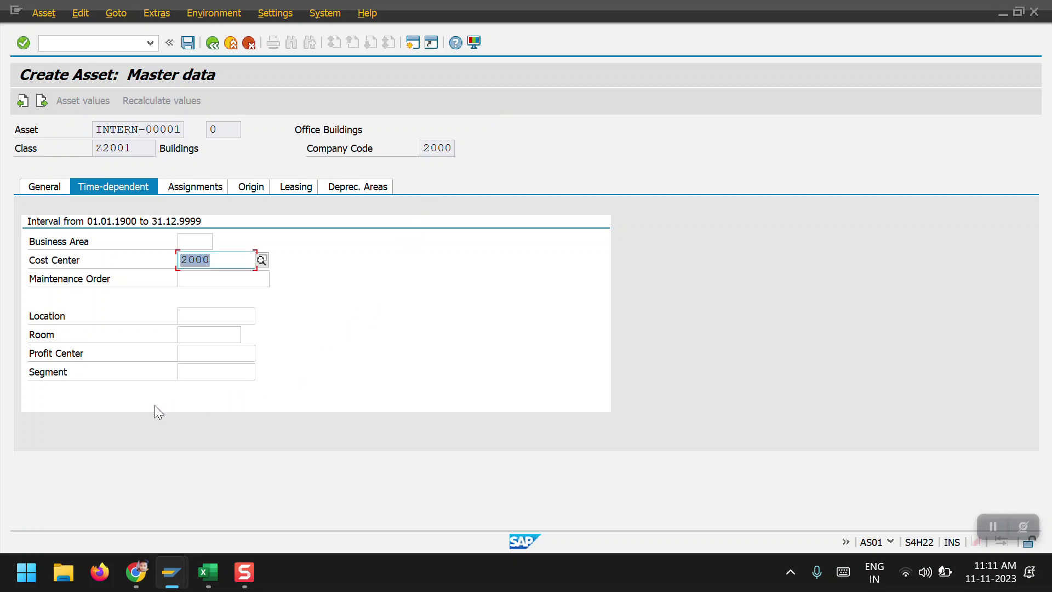
left_click(208, 353)
Step: Pick profit center 2000 ADMIN_01, deriving business area 2000 and segment HSBC_ADMIN
left_click(264, 359)
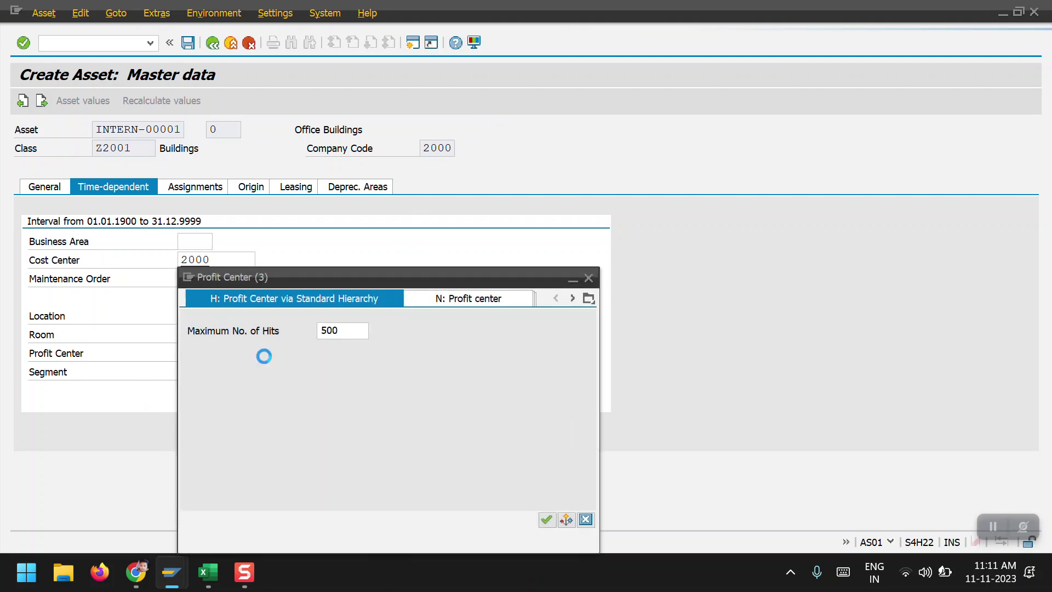
left_click(493, 303)
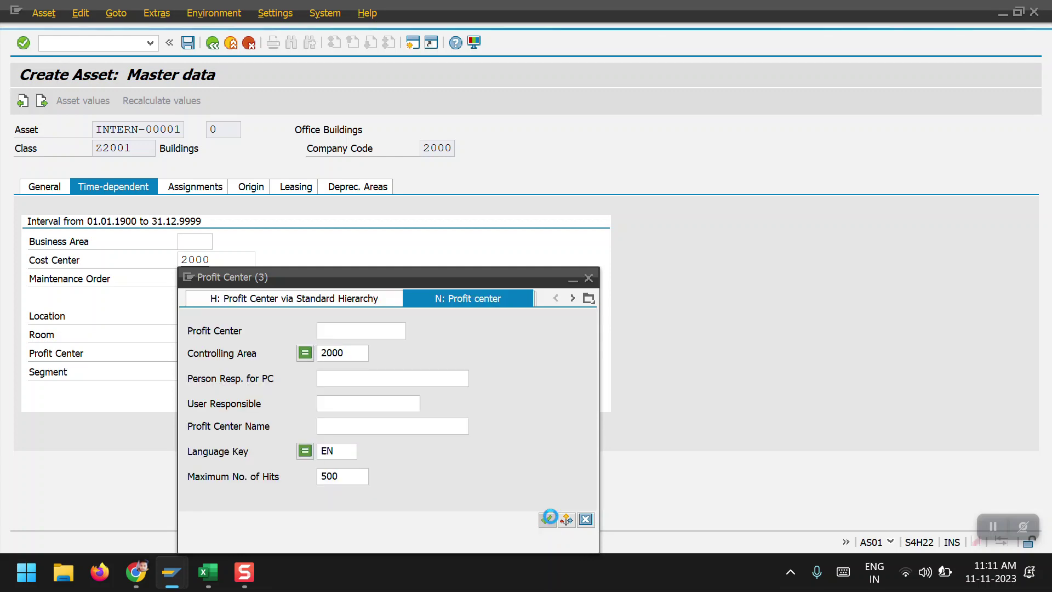
left_click(550, 517)
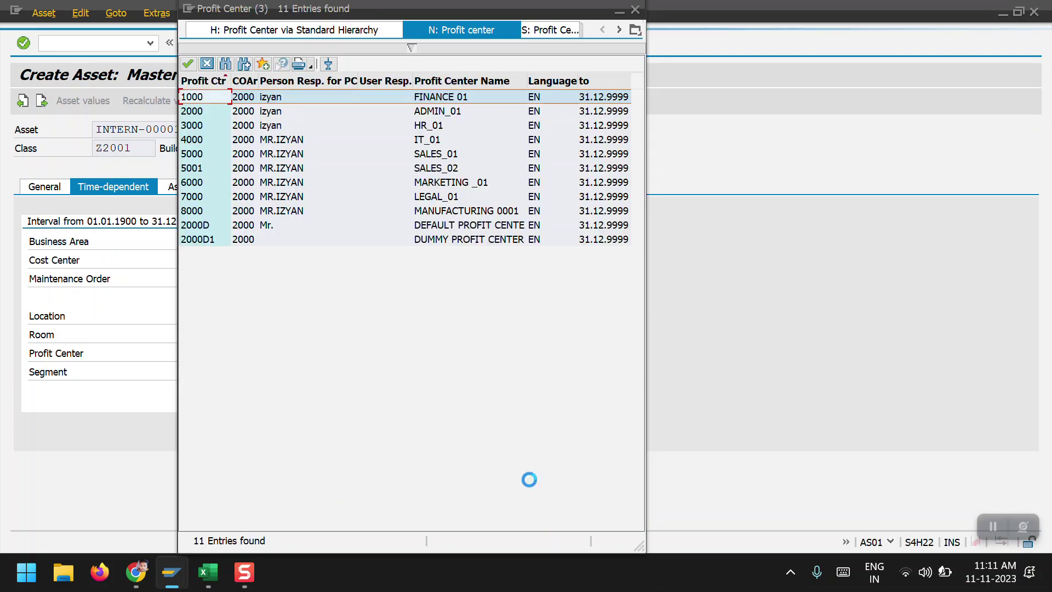
double_click(423, 112)
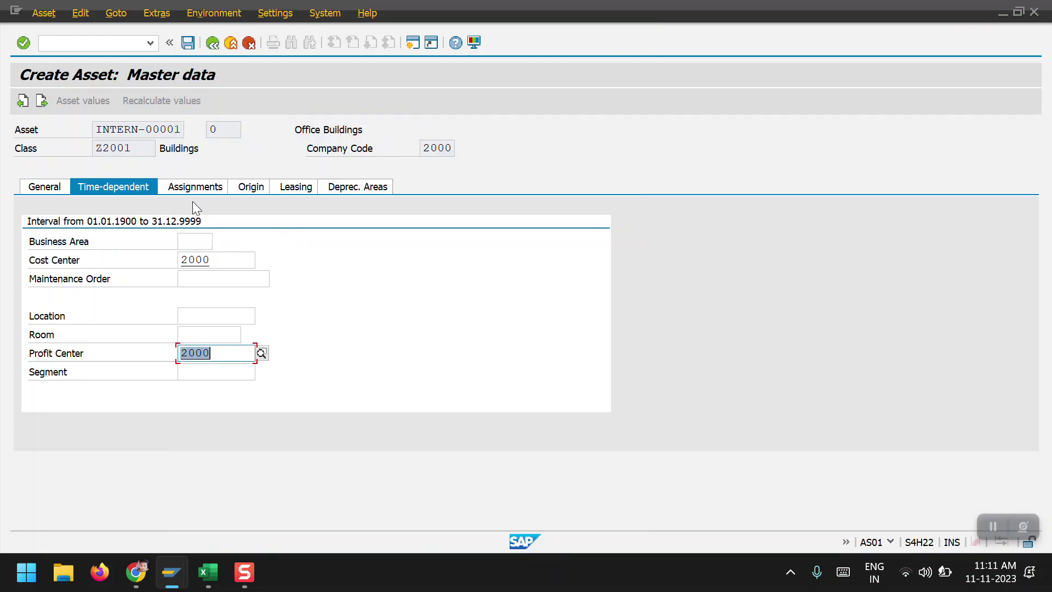
left_click(360, 187)
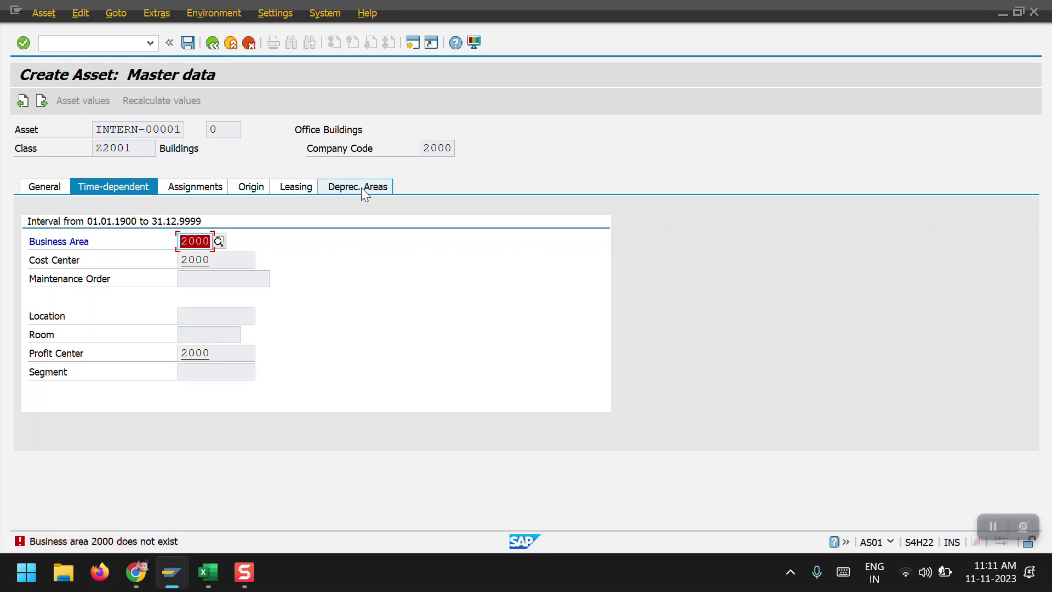
left_click(361, 187)
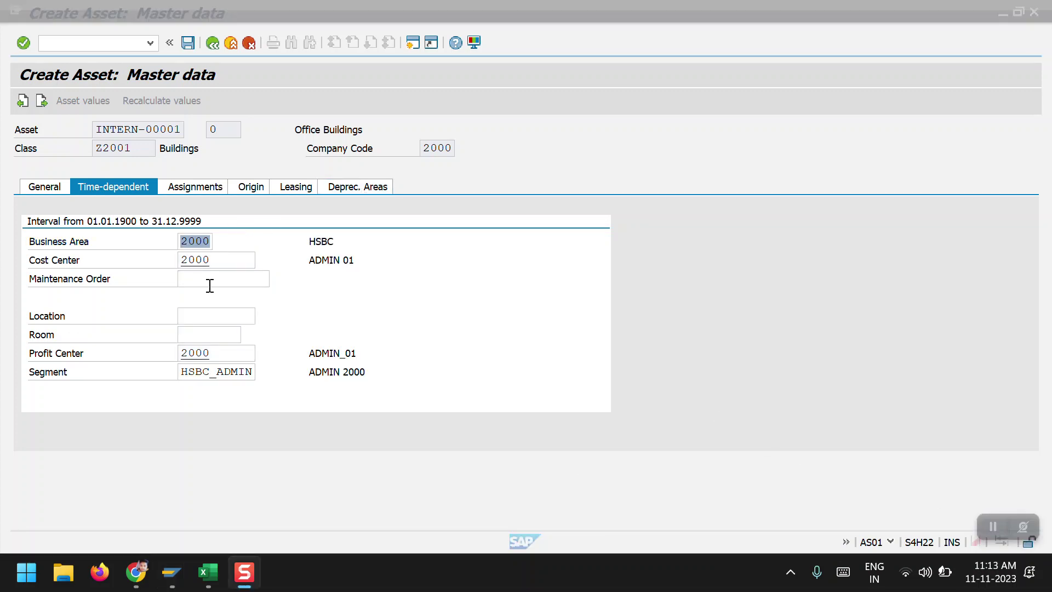
Step: Set ODep Start 01.01.2023 for all depreciation areas and save the asset as 500002
left_click(341, 186)
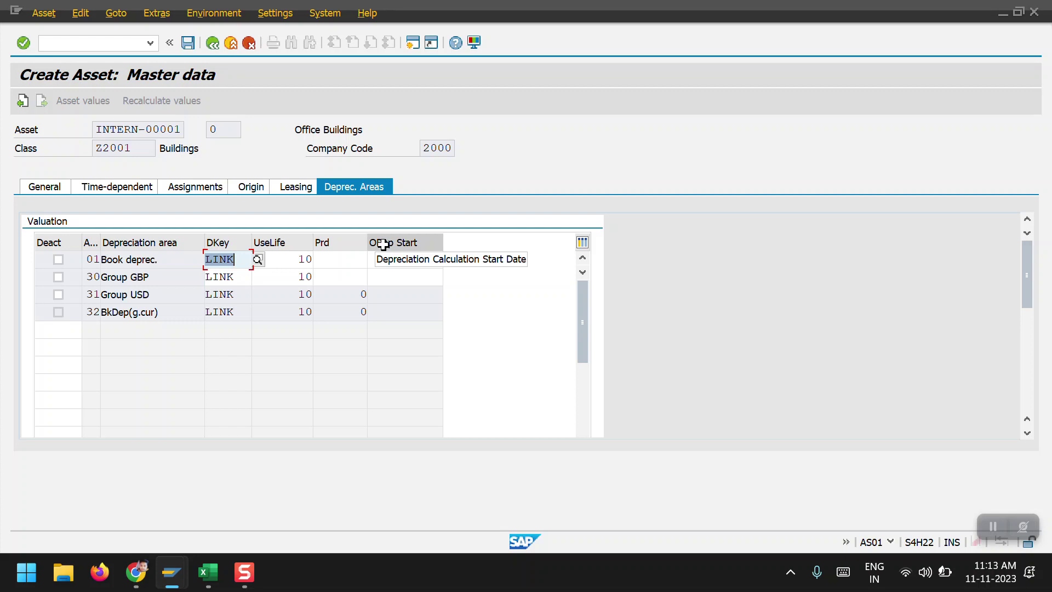
left_click(398, 261)
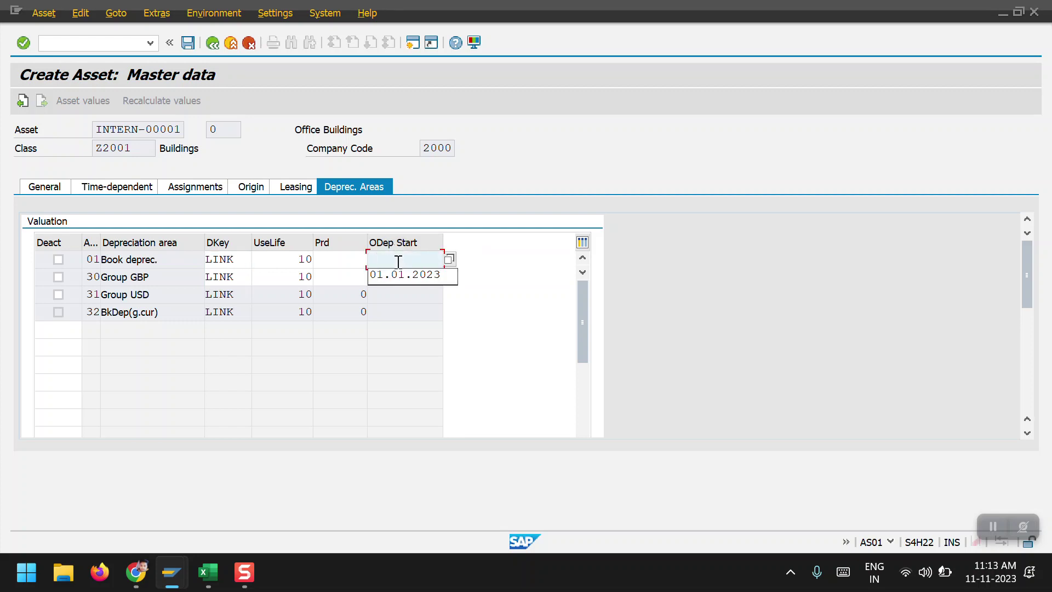
left_click(403, 274)
left_click(400, 275)
left_click(404, 291)
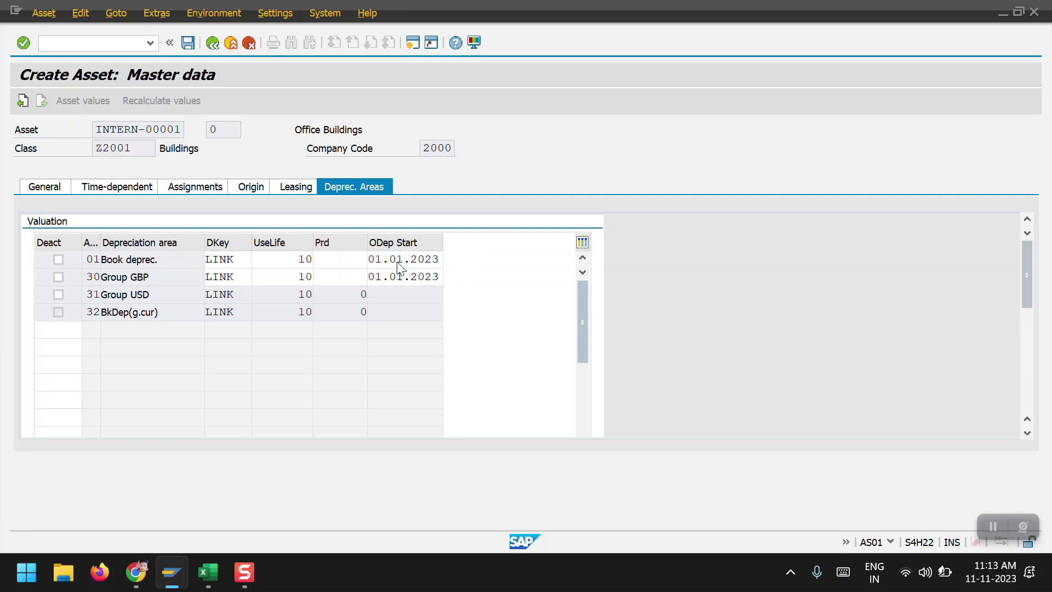
key("Return")
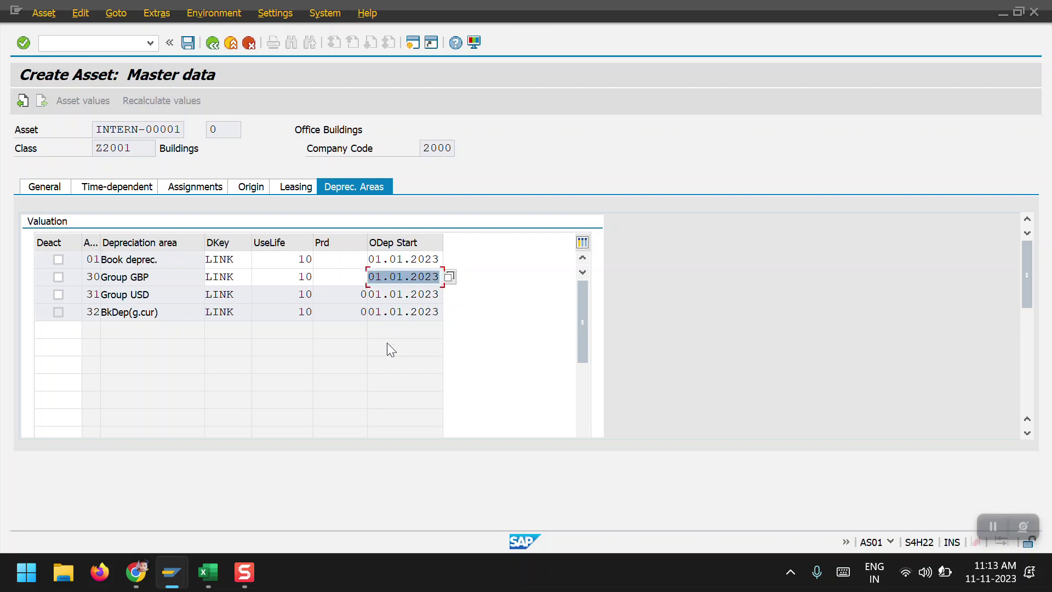
left_click(189, 47)
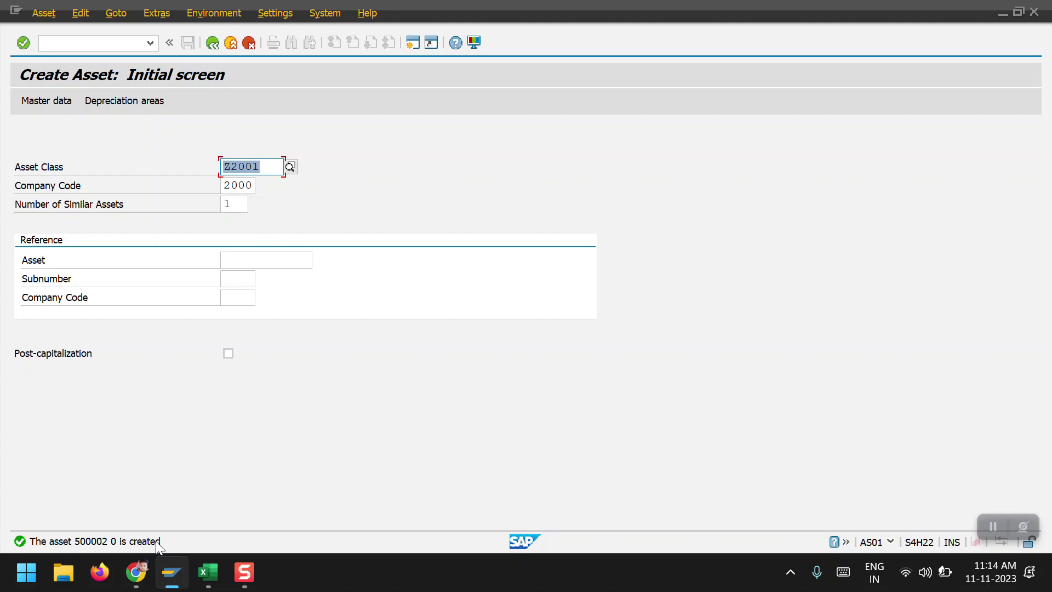
Step: Leave with /n and open asset 500002 in AS02 change mode
left_click(101, 47)
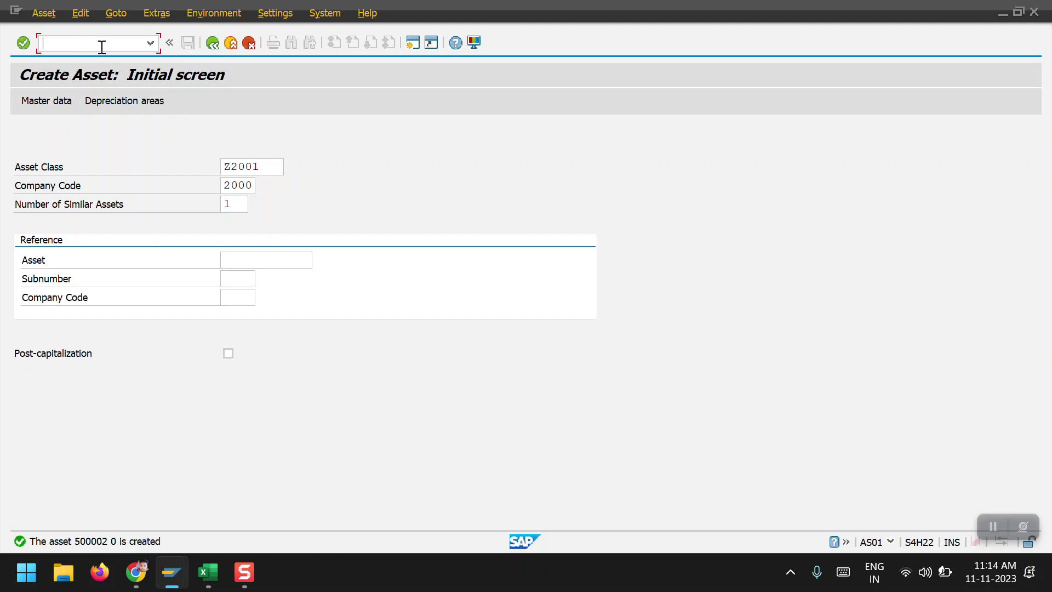
type("/n")
key("Return")
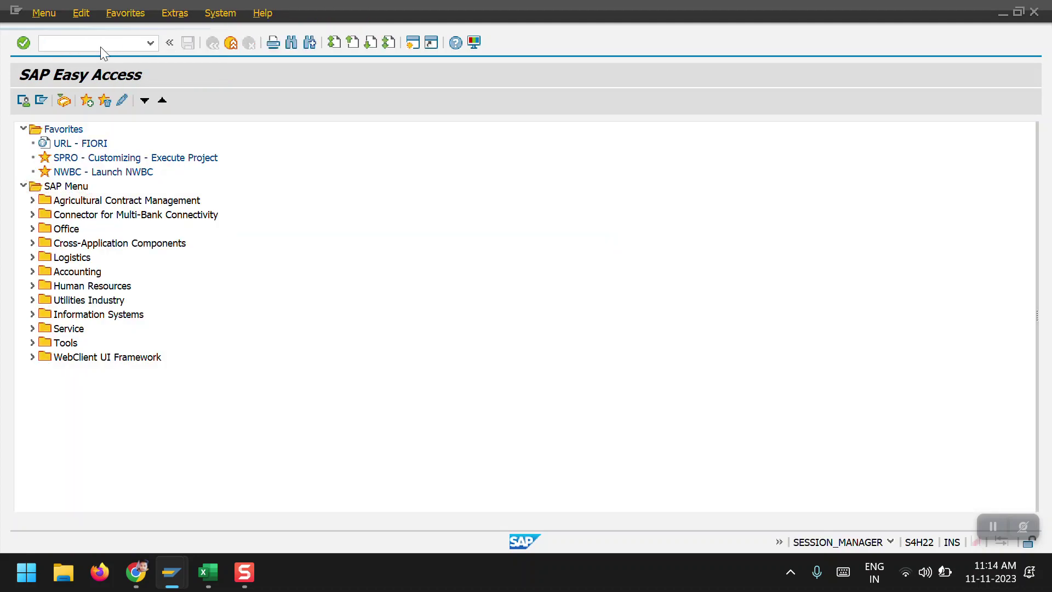
left_click(103, 44)
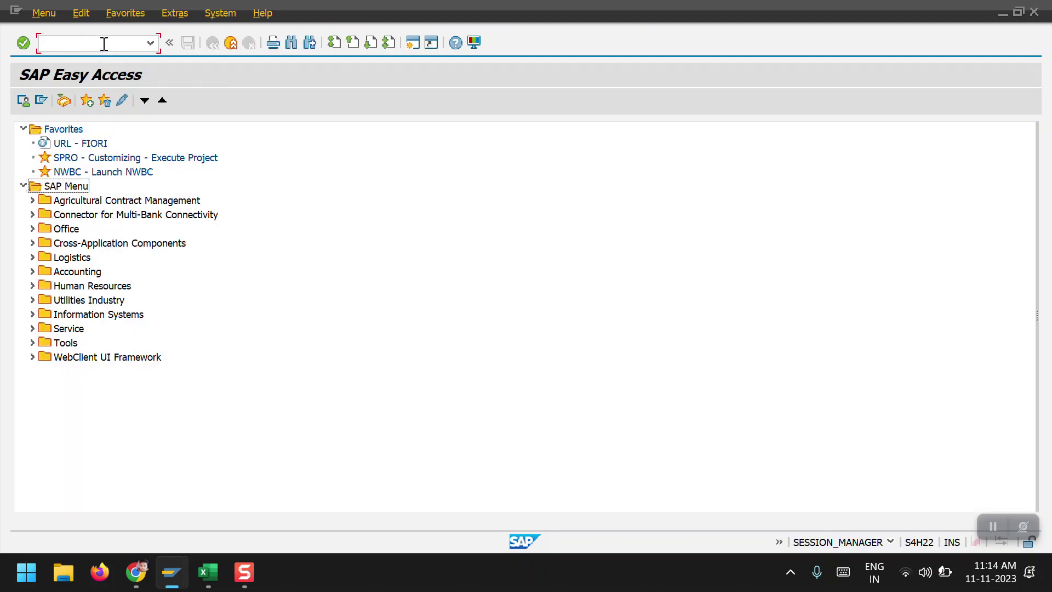
type("AS")
key("BackSpace")
key("BackSpace")
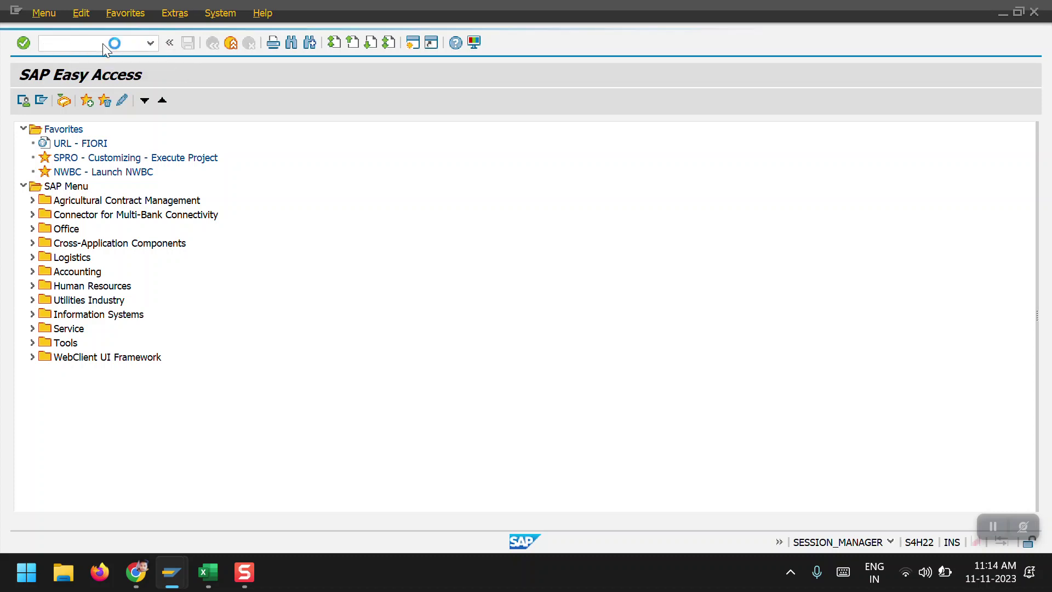
key("Return")
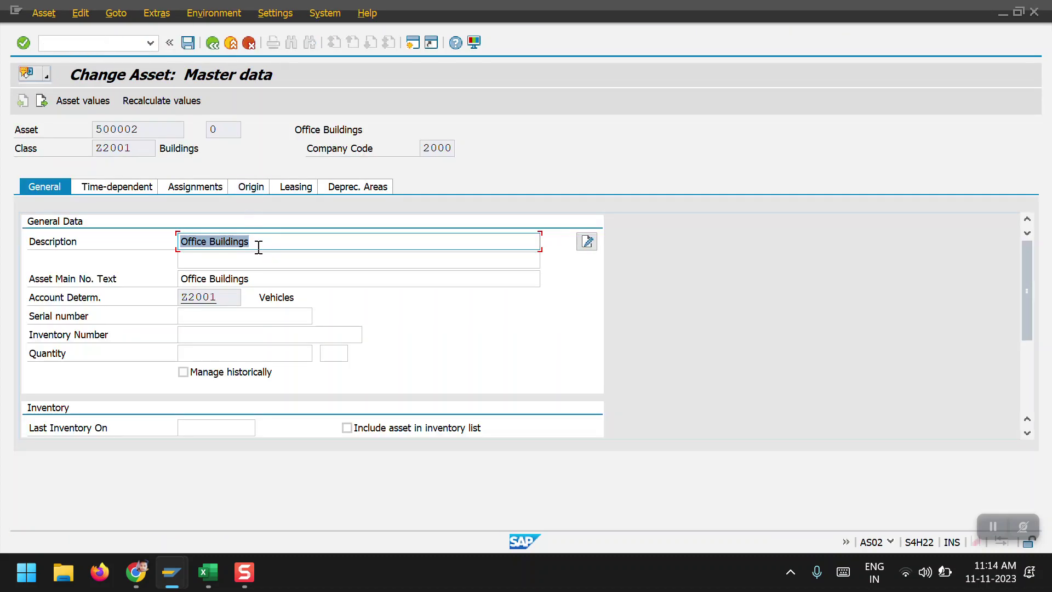
Step: Set the serial number to Z20000001 and save the change
left_click(194, 317)
type("Z20000000")
key("Return")
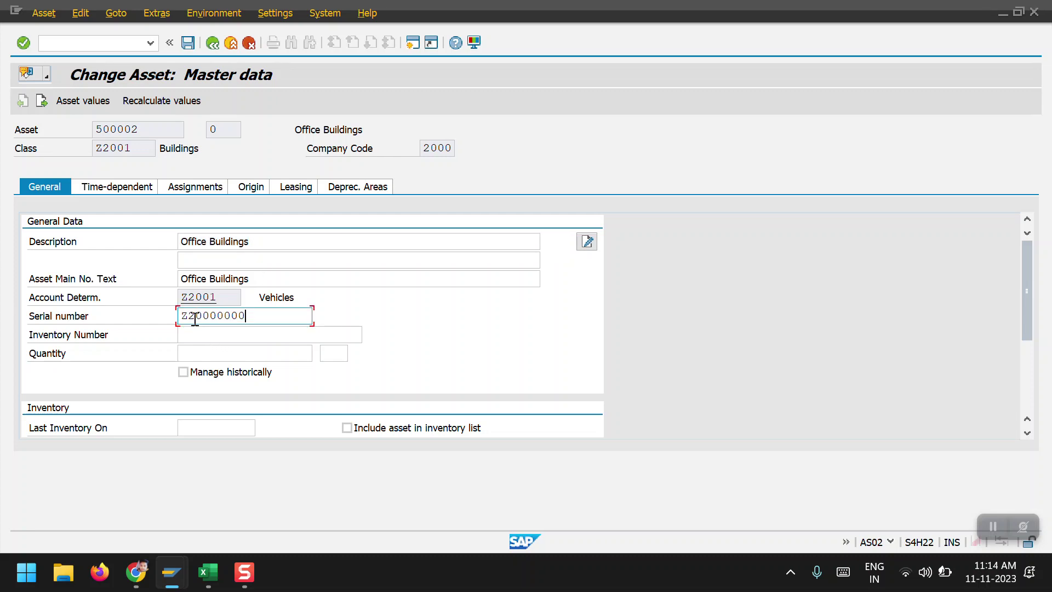
key("BackSpace")
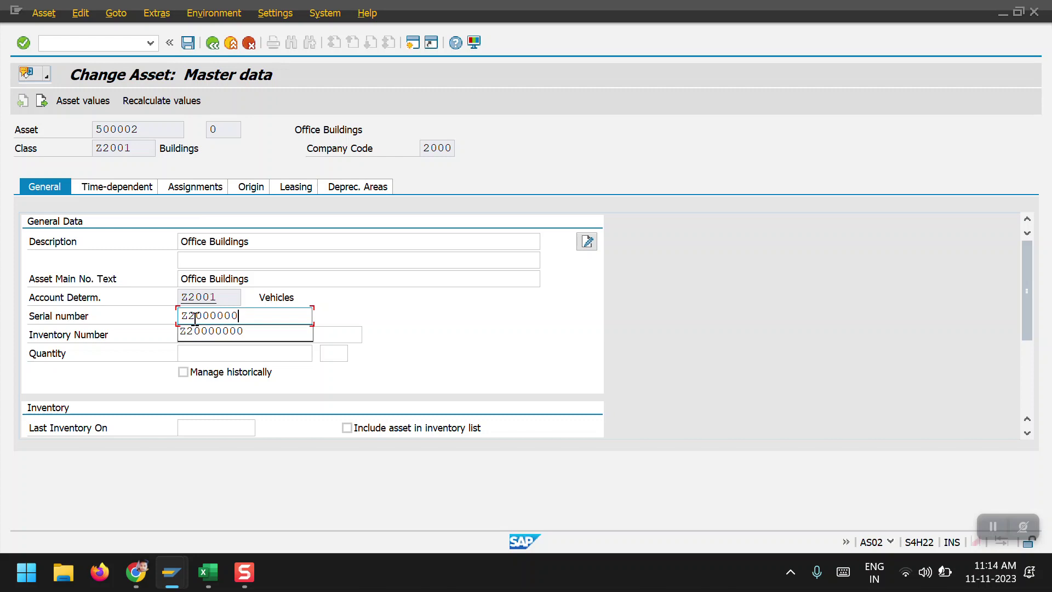
type("01")
key("Return")
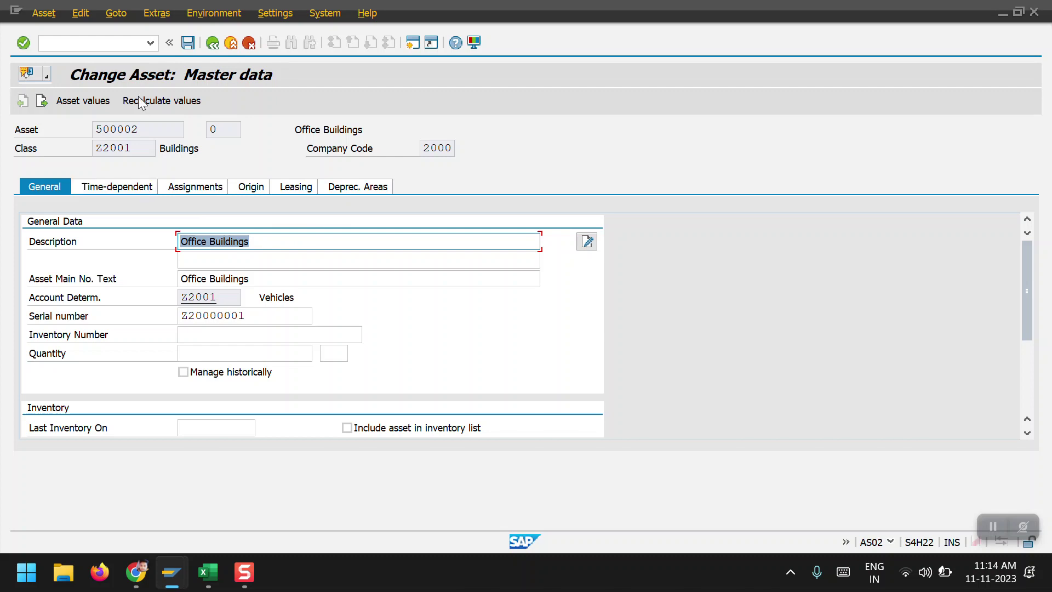
left_click(188, 42)
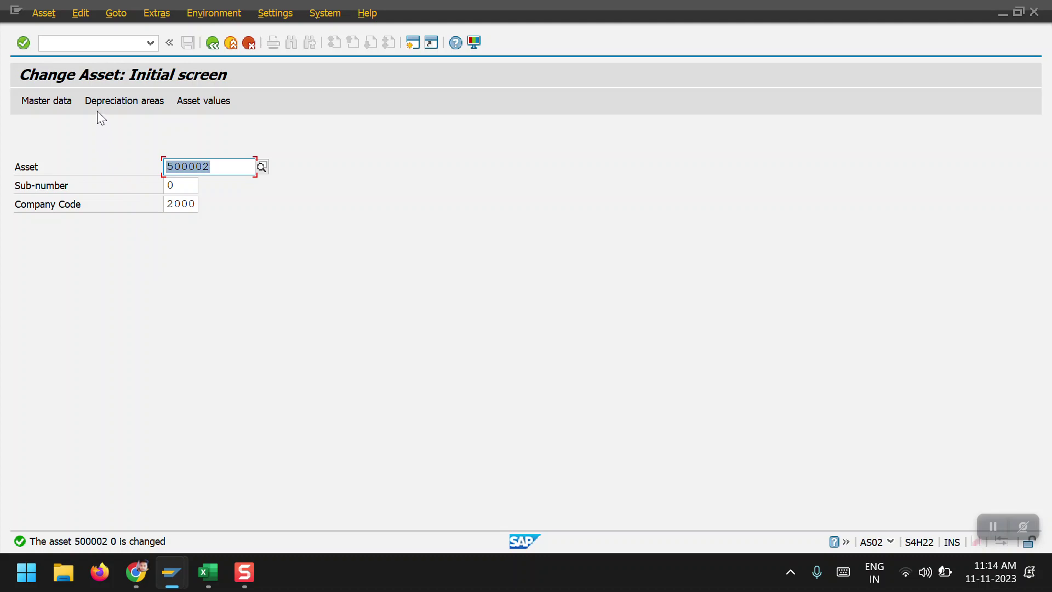
Step: Switch to AS03 with /NAS03 to display asset 500002 read-only
left_click(126, 46)
type("/N")
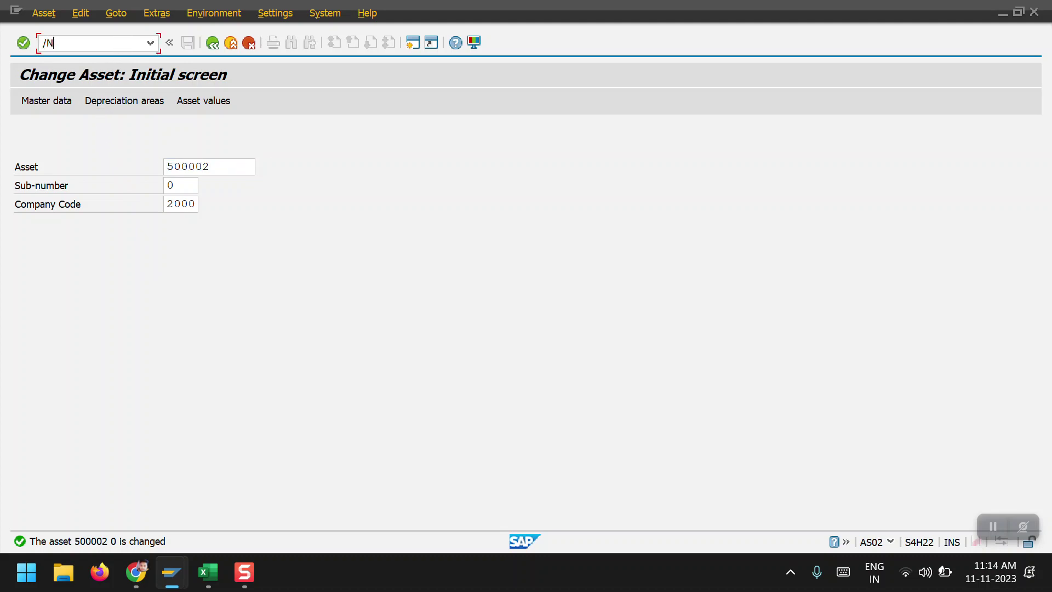
type("AS03")
key("Return")
key("Return")
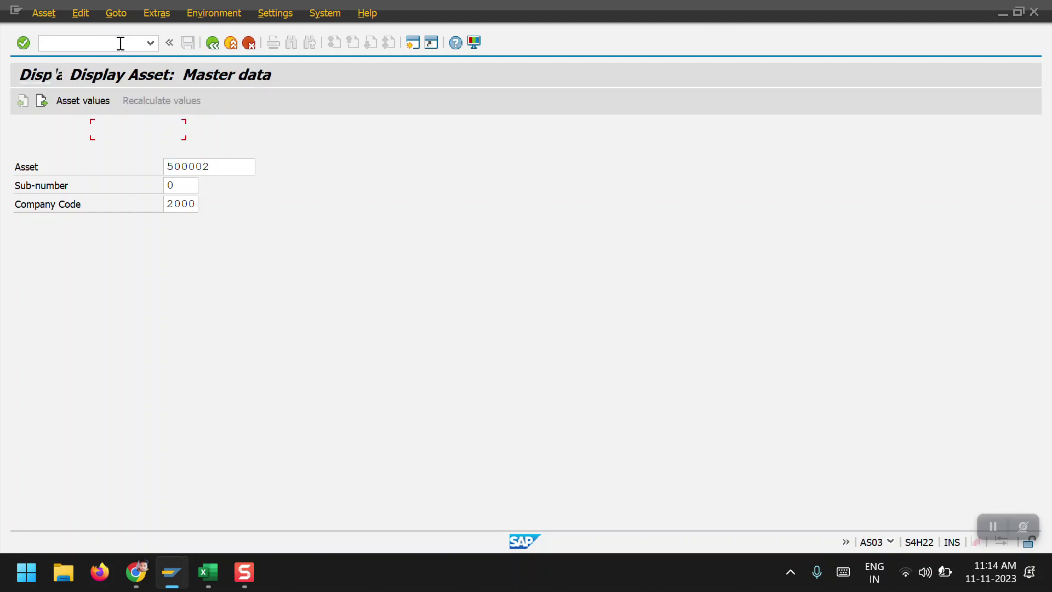